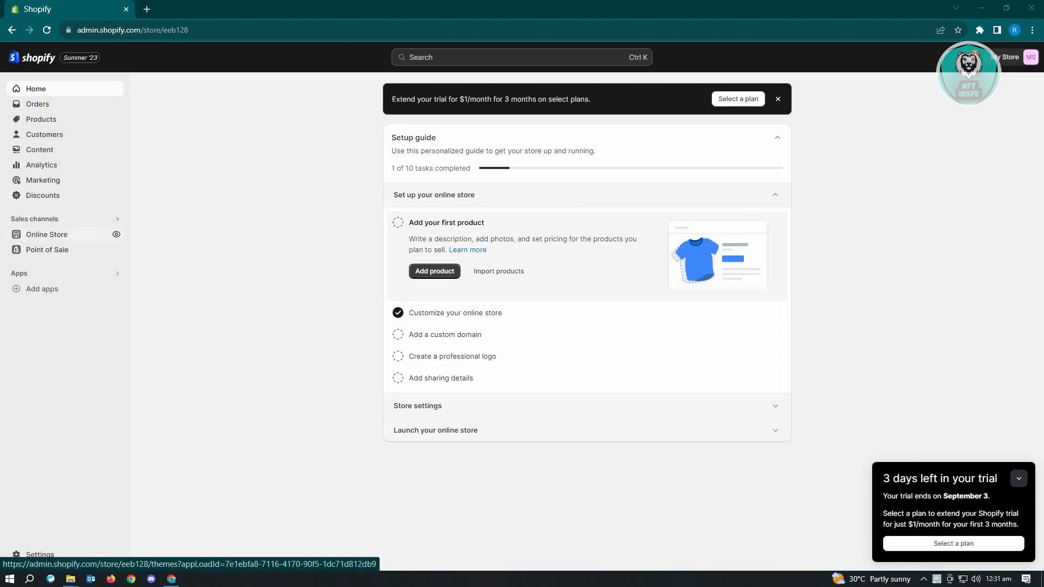
# Step: View the live storefront 'My Store' in a new tab and reveal its full eeb128.myshopify.com address
pyautogui.click(46, 235)
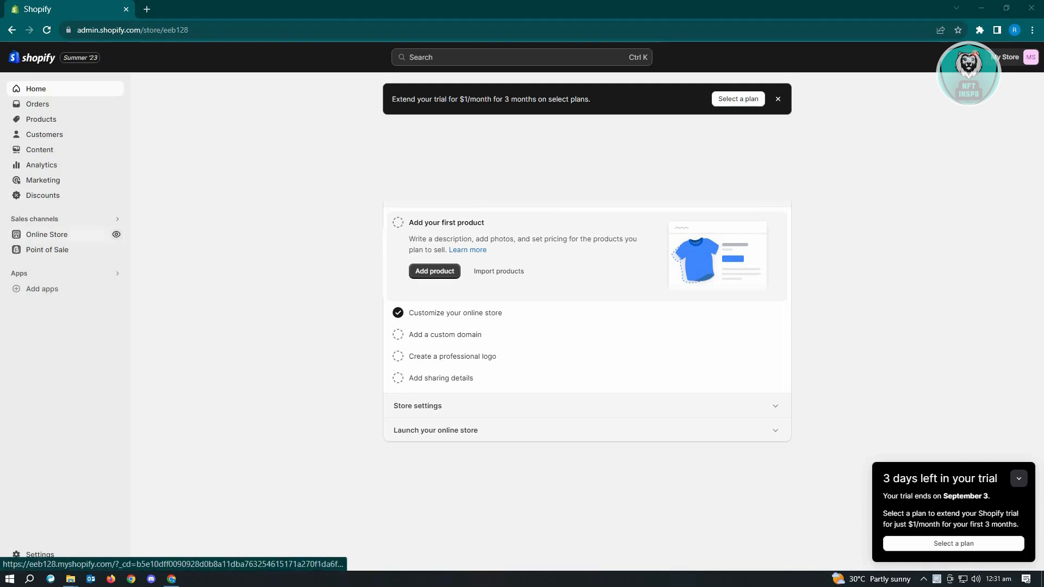
pyautogui.click(117, 234)
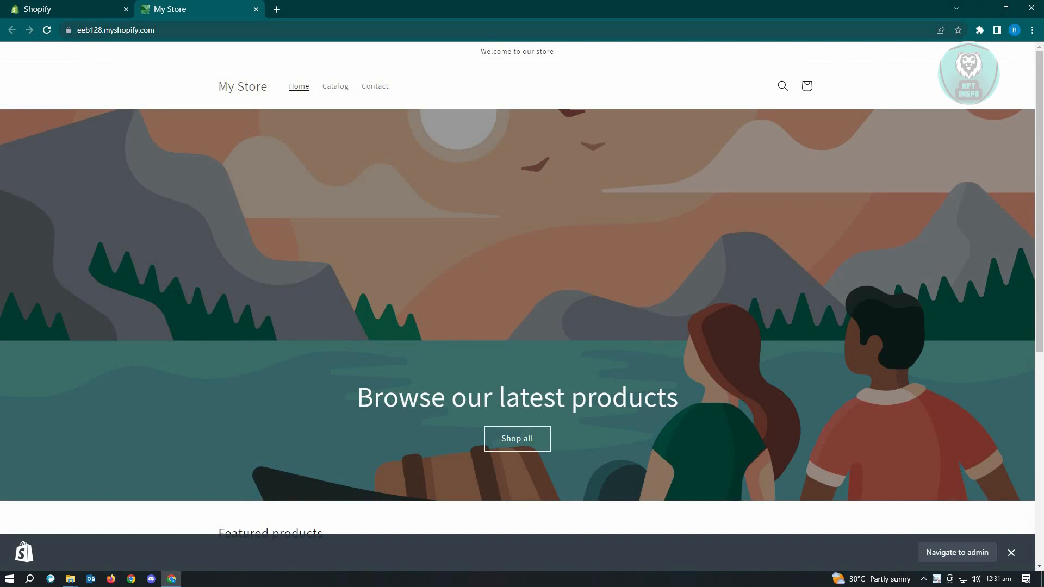
pyautogui.click(114, 29)
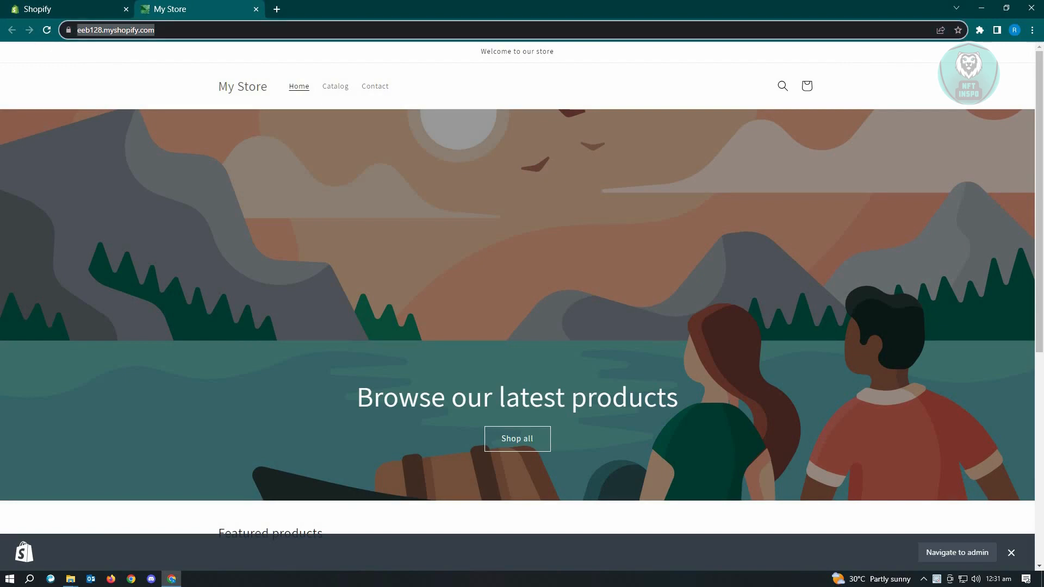
pyautogui.click(116, 30)
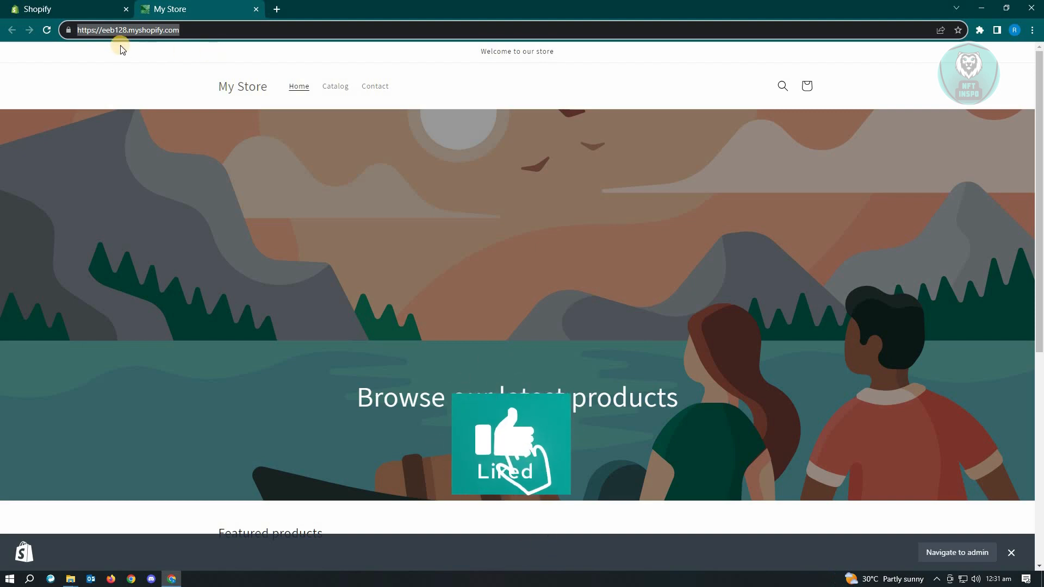
# Step: Return to the admin, close the storefront tab, and show Settings > Domains listing eeb128.myshopify.com
pyautogui.click(77, 9)
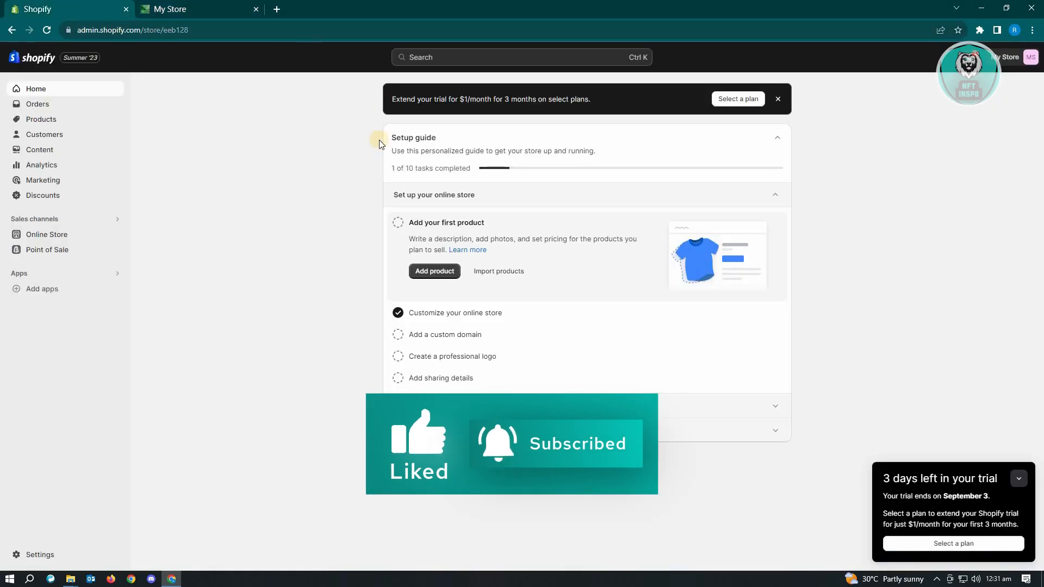
pyautogui.click(256, 9)
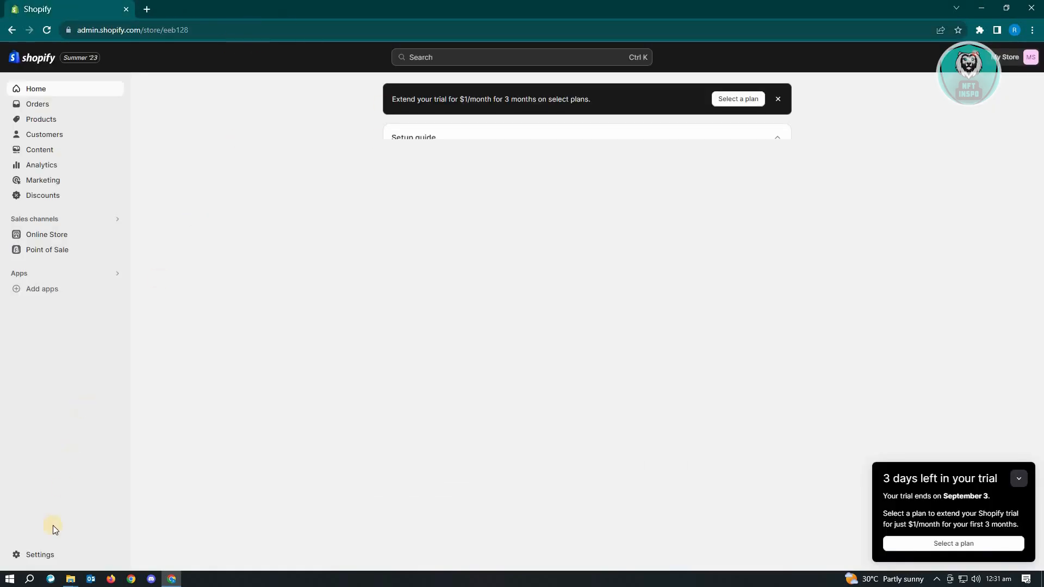
pyautogui.click(51, 559)
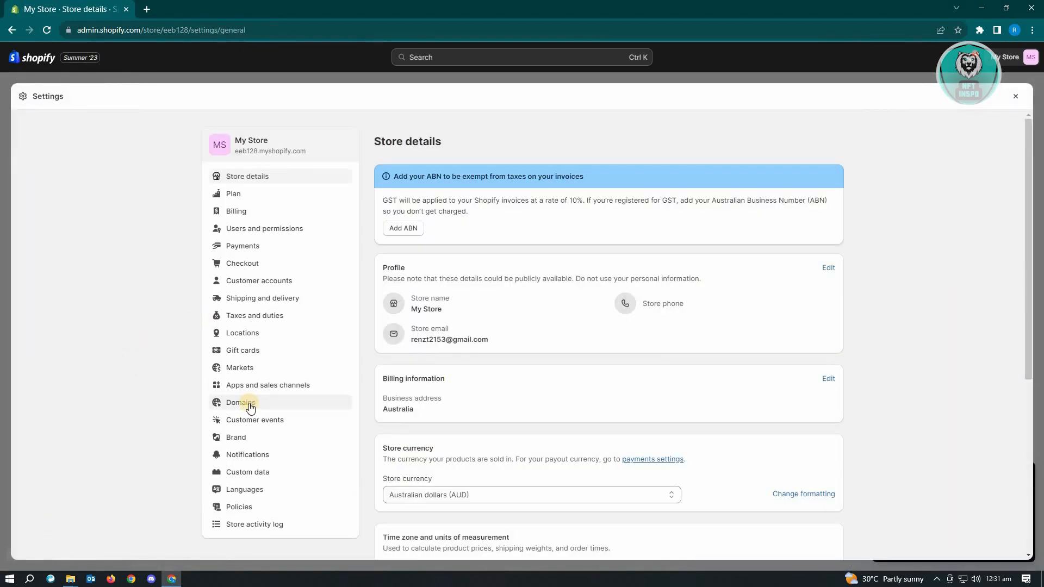
pyautogui.click(249, 402)
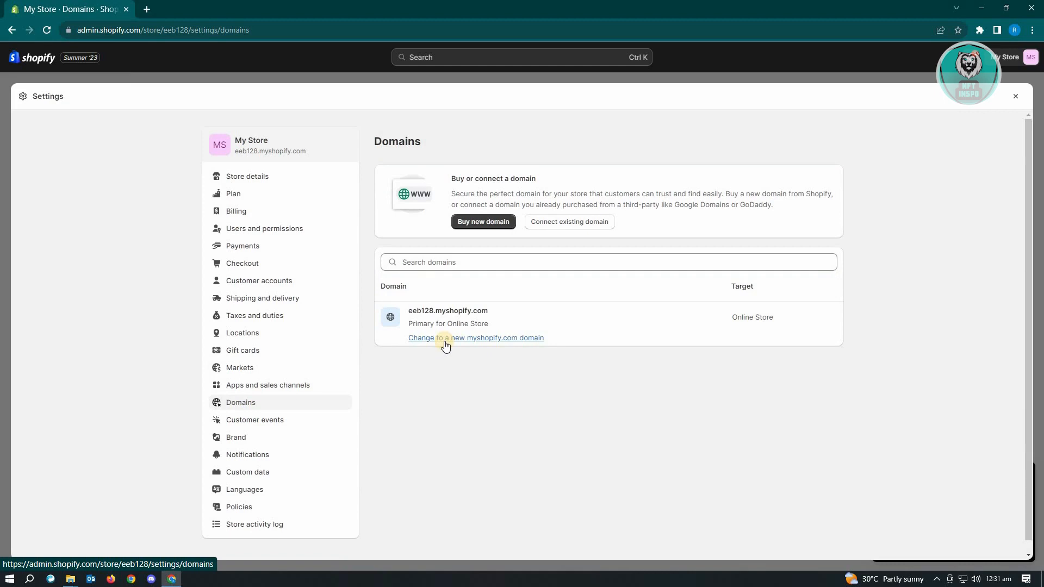
pyautogui.click(476, 338)
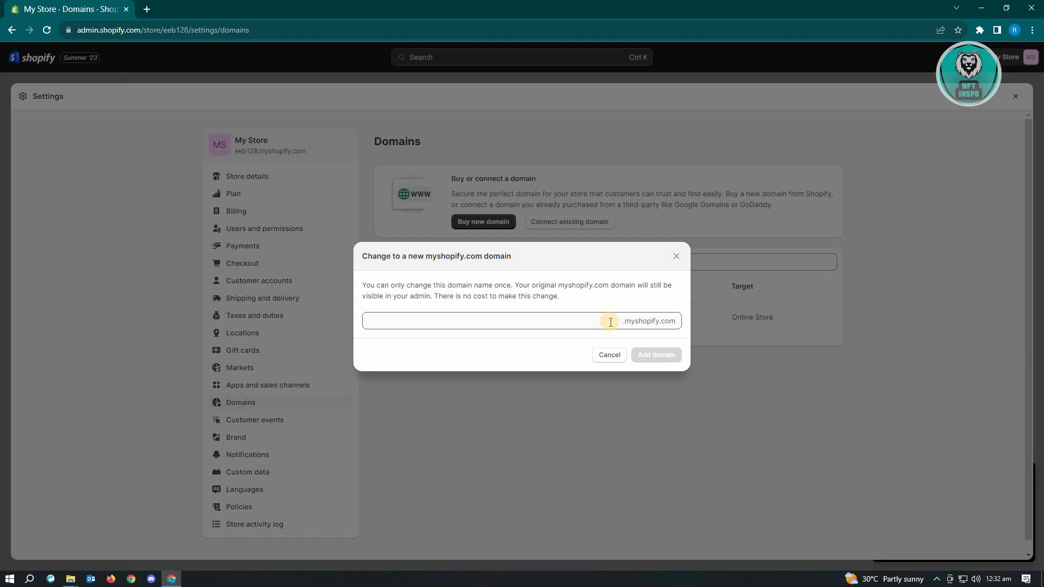
pyautogui.click(604, 313)
pyautogui.click(608, 356)
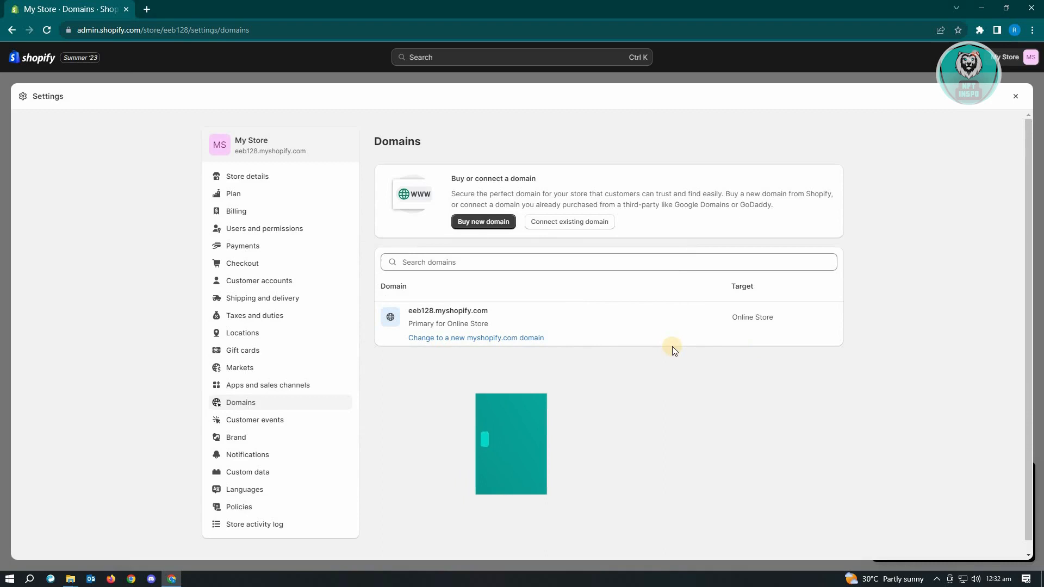